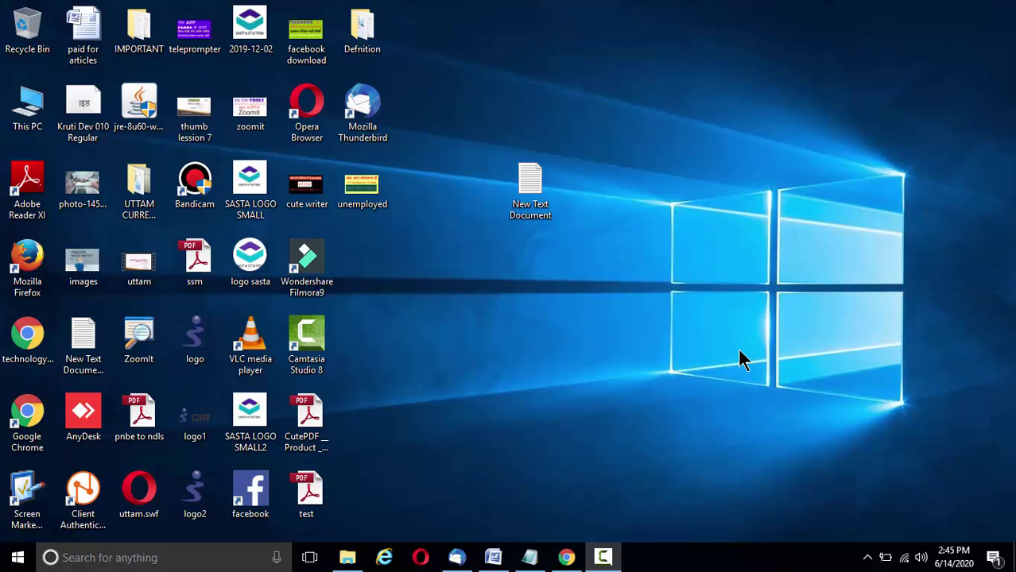
- Search Google for 'anydesk' and open the AnyDesk for Windows v5.5.3 downloads page
left_click(568, 557)
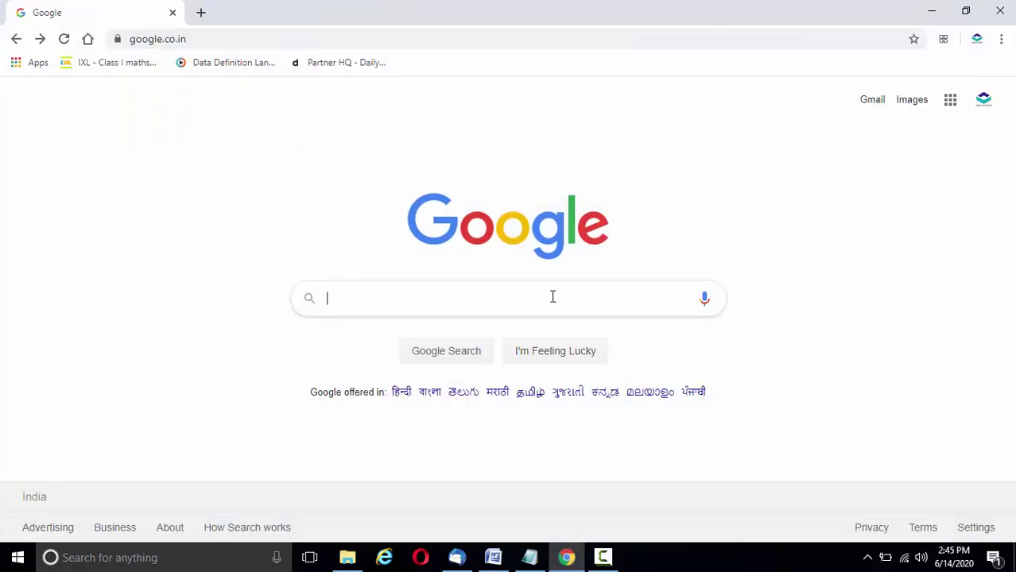
left_click(551, 298)
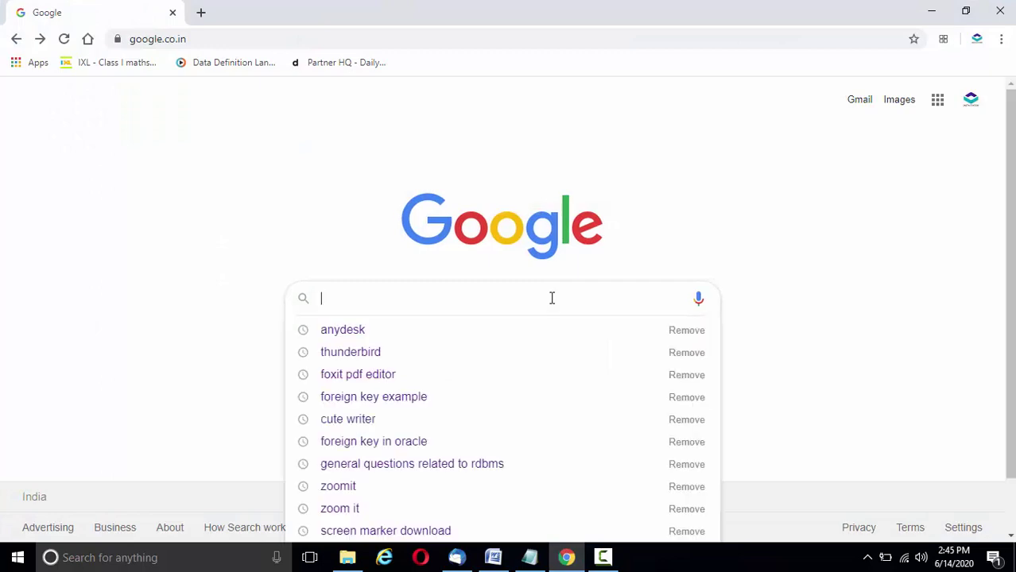
left_click(433, 329)
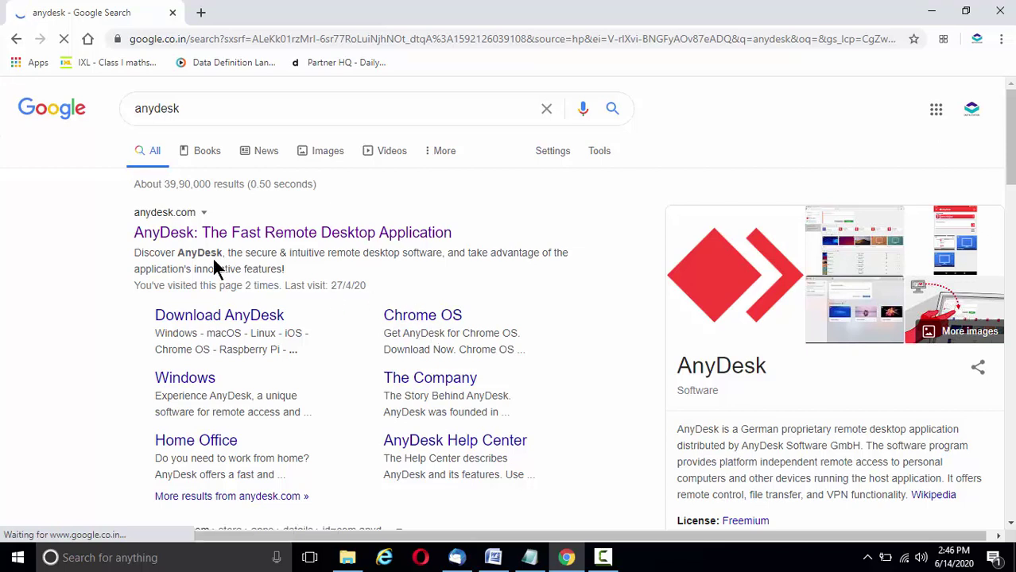
left_click(254, 236)
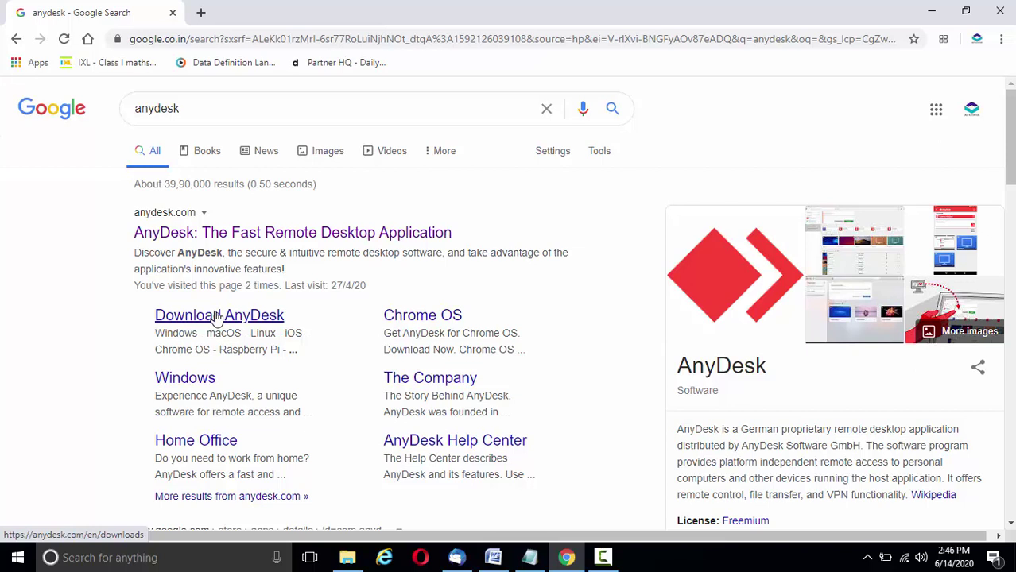
left_click(217, 317)
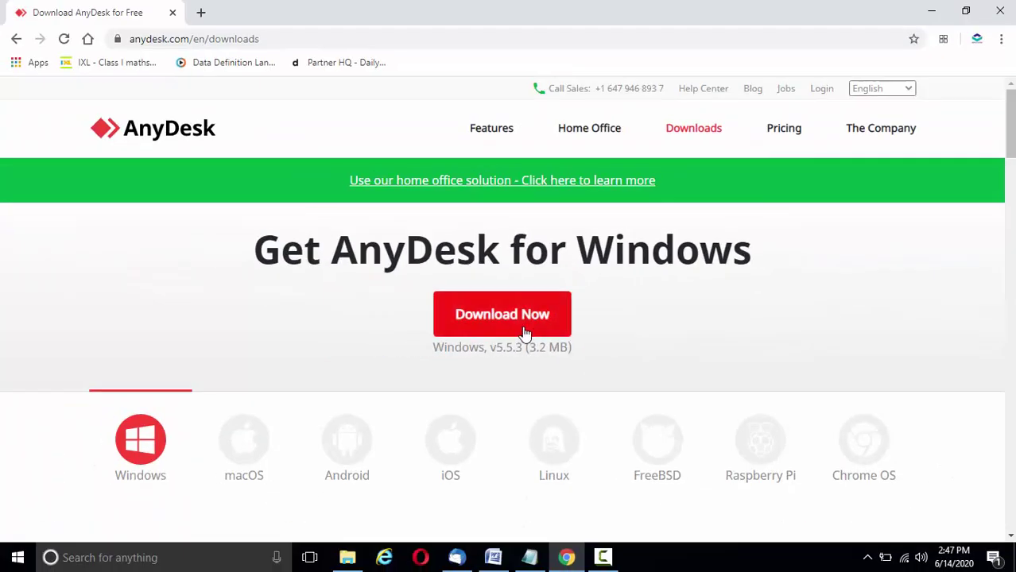
- Download AnyDesk.exe (3.0 MB) and show it in the Downloads folder
left_click(513, 324)
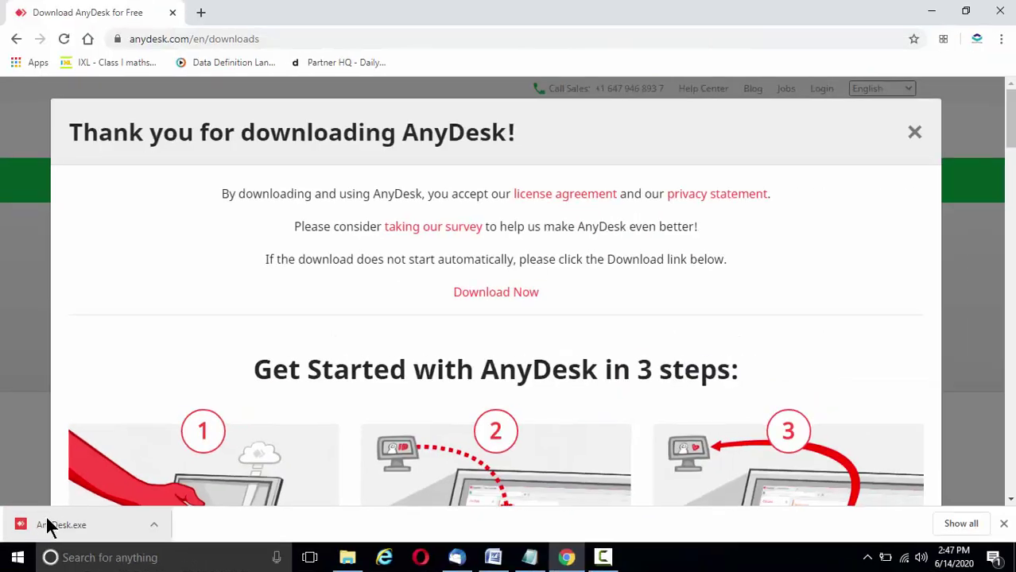
left_click(153, 526)
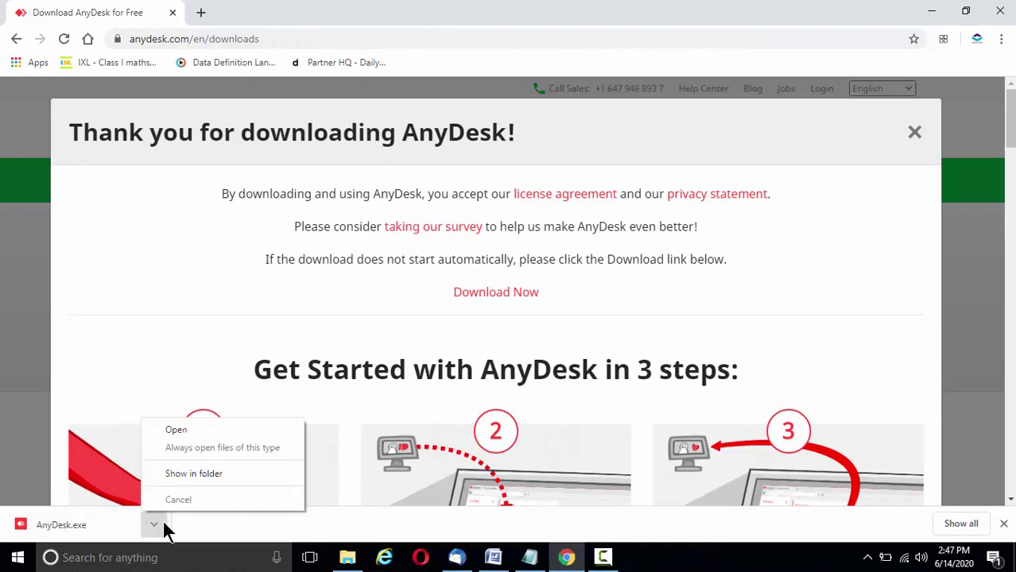
left_click(194, 475)
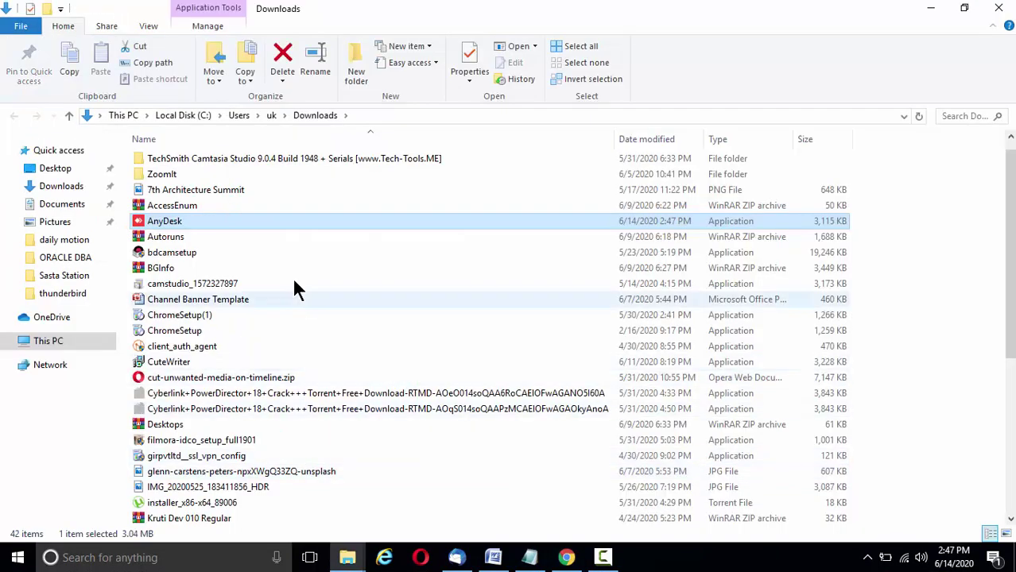
- Cut AnyDesk.exe from Downloads, then close Explorer and minimize Chrome to reach the desktop
right_click(253, 221)
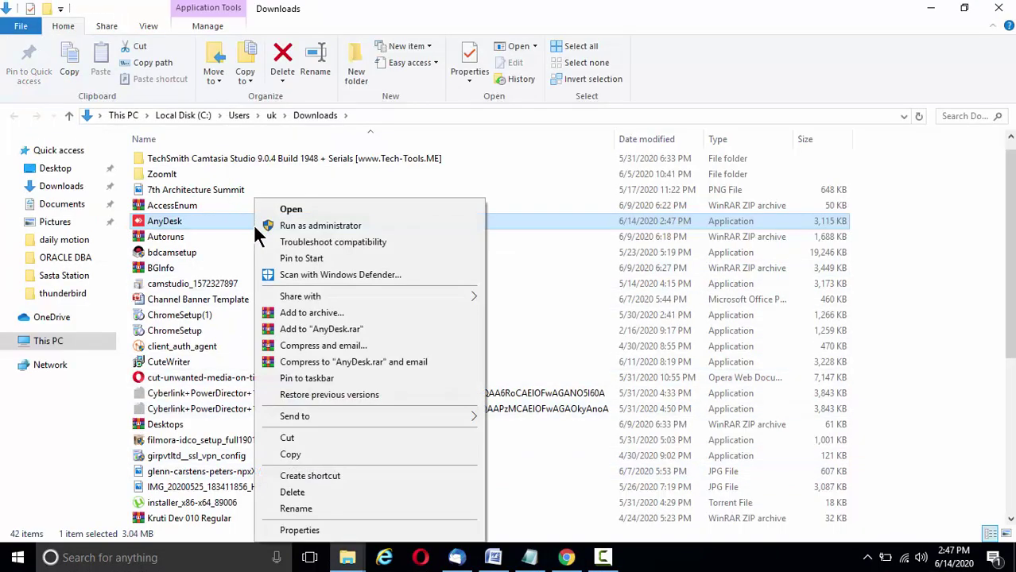
left_click(306, 436)
left_click(1008, 6)
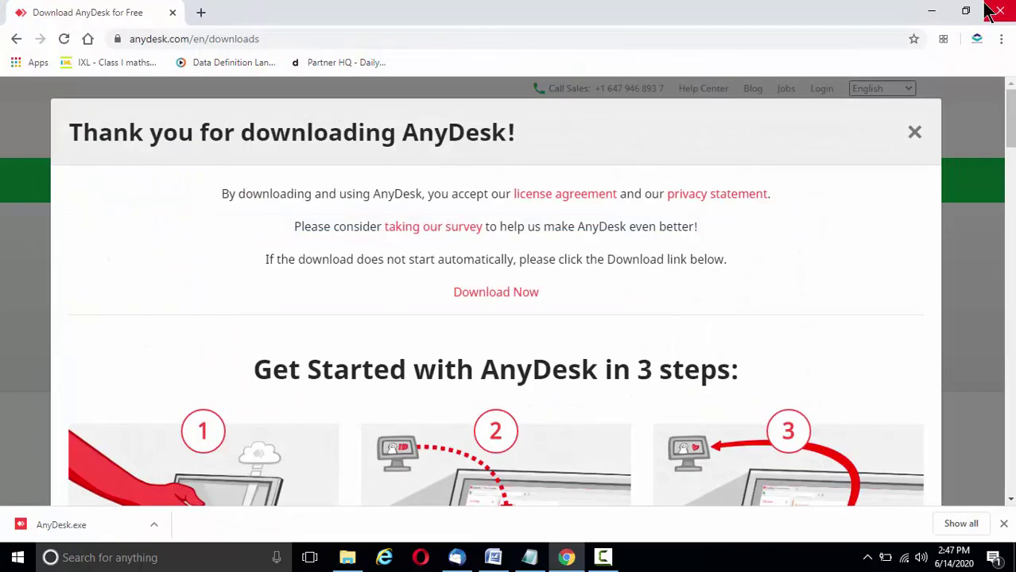
left_click(933, 13)
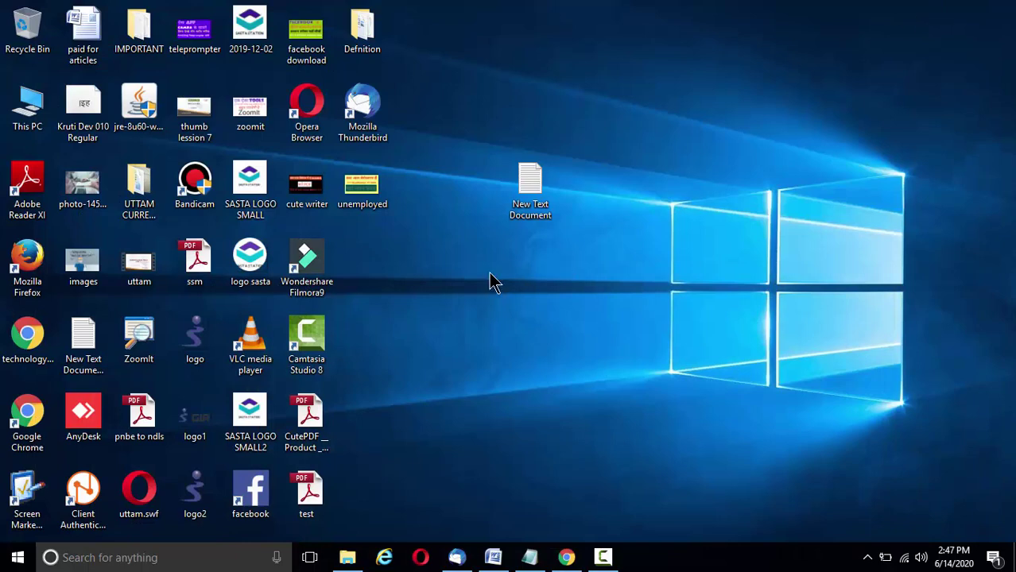
- Paste AnyDesk.exe onto the desktop, replacing the existing copy, and shift its icon one column left
right_click(431, 288)
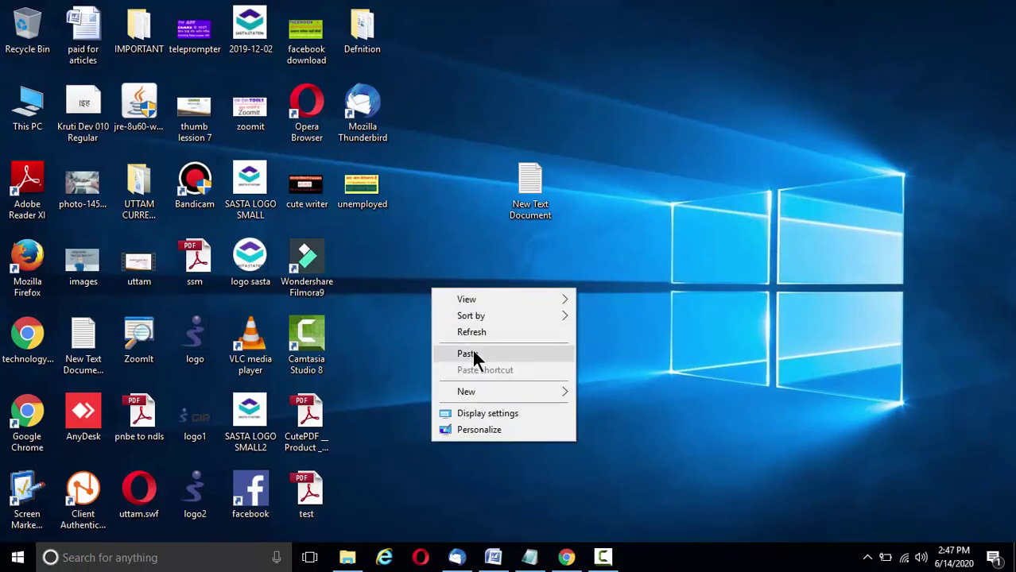
left_click(471, 354)
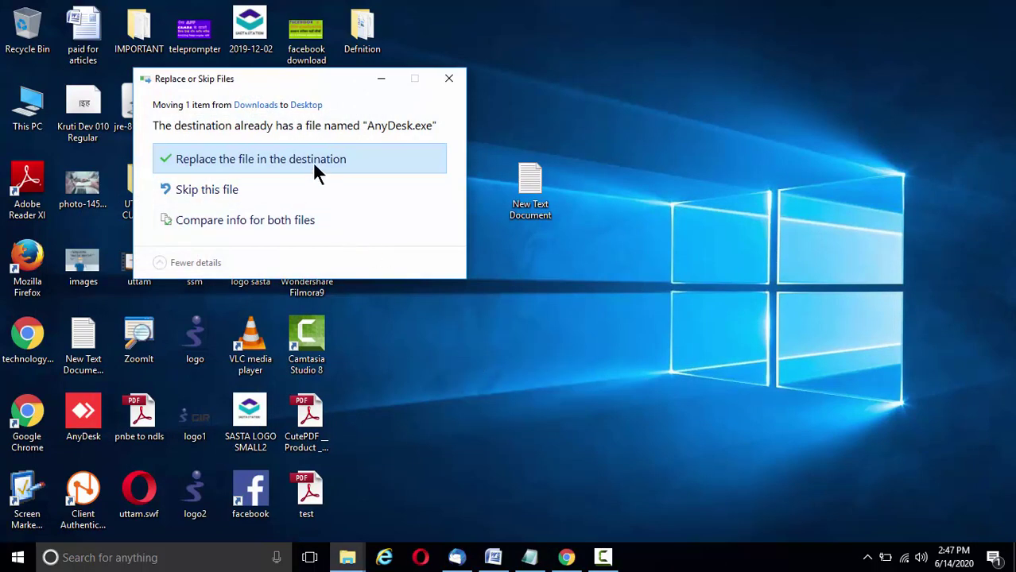
left_click(311, 163)
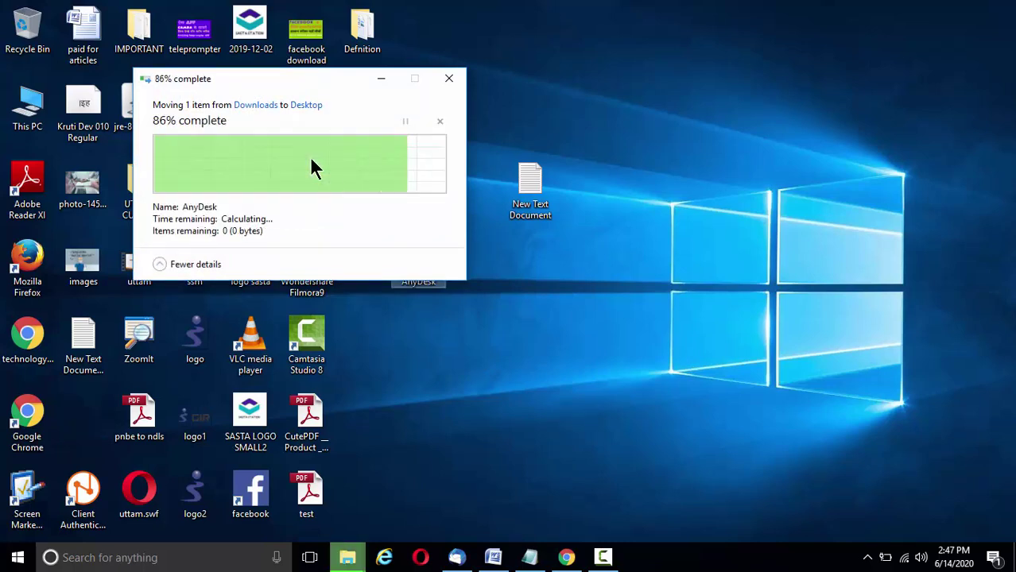
left_click(373, 325)
left_click_drag(433, 274, 398, 274)
- Launch AnyDesk and place the cursor in the Remote Desk address field
left_click(444, 310)
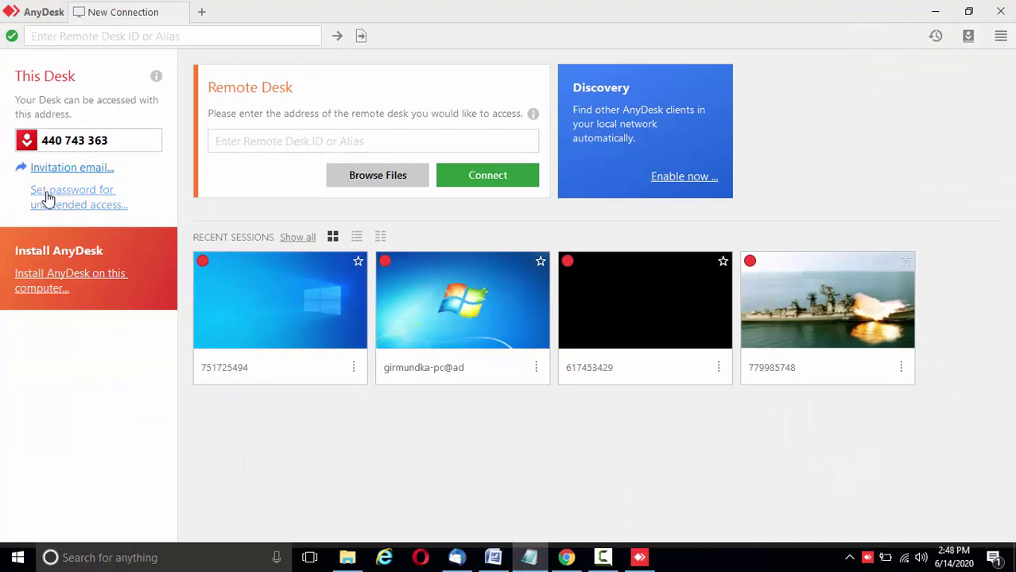
left_click(268, 145)
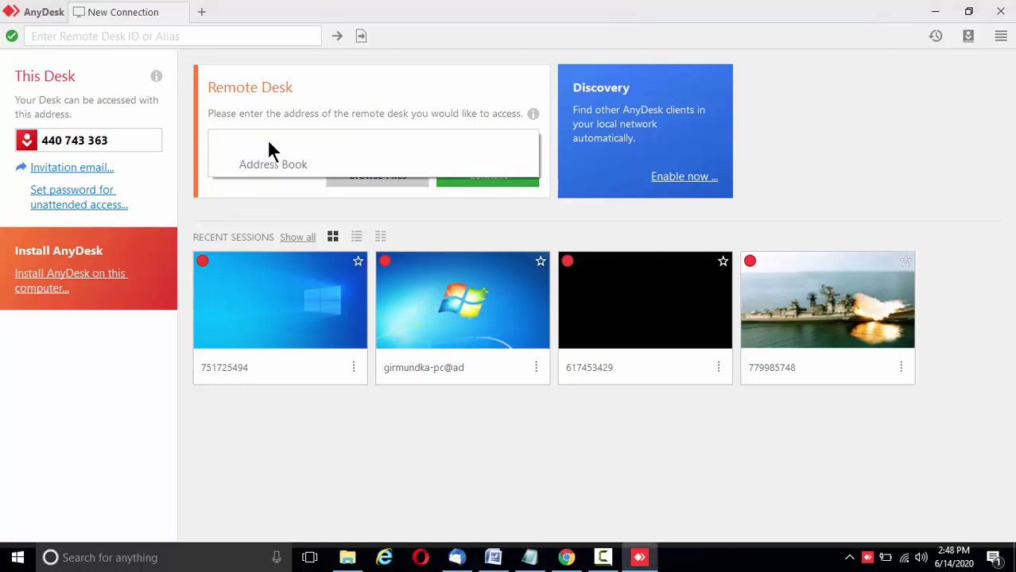
- Enter the remote PC's desk ID, dismiss the address book suggestions, and connect
type("415249242")
left_click(111, 382)
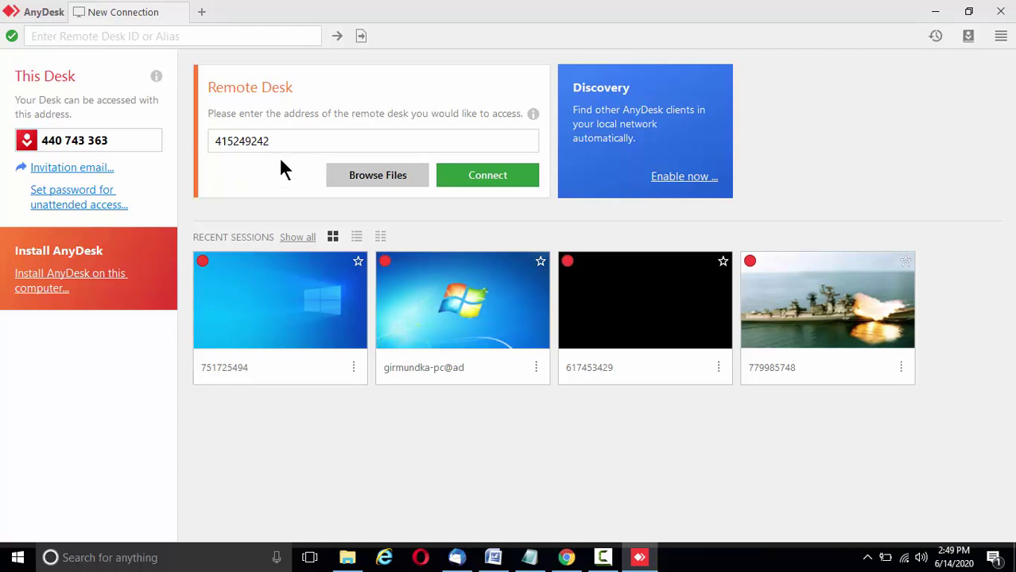
left_click(478, 174)
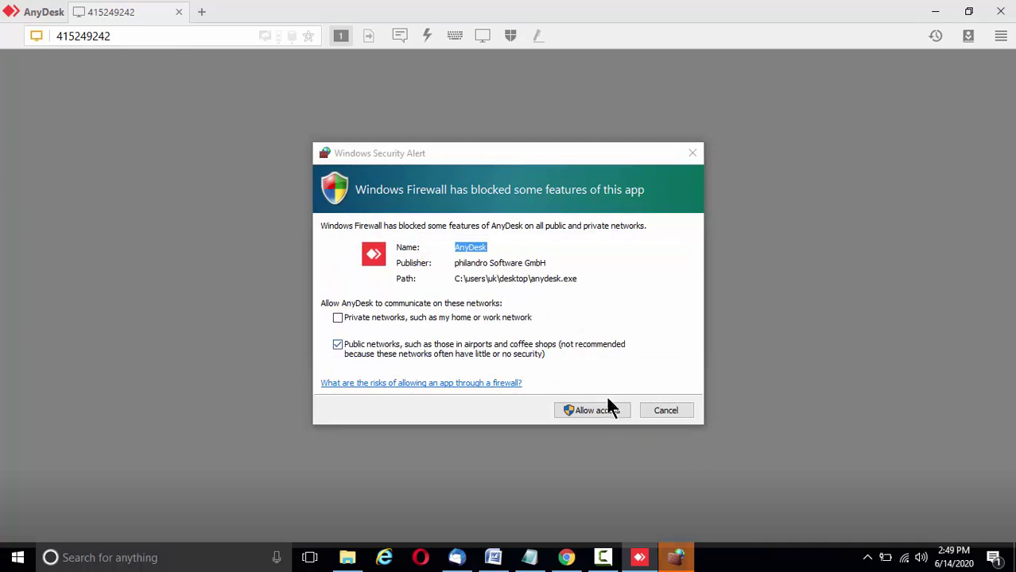
- Allow AnyDesk through Windows Firewall and log in to the remote PC with its password
left_click(610, 412)
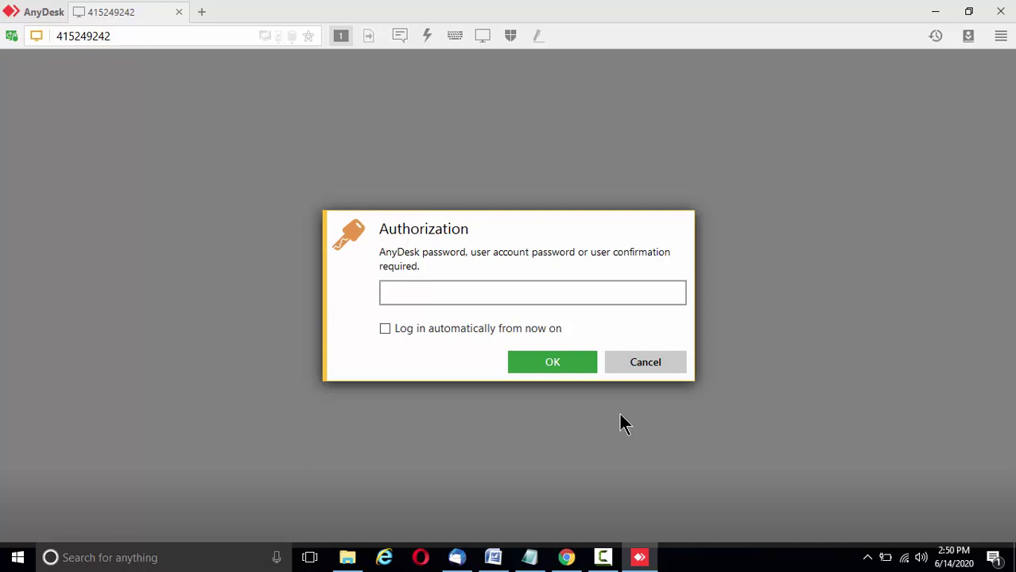
type("••••••••")
left_click(560, 361)
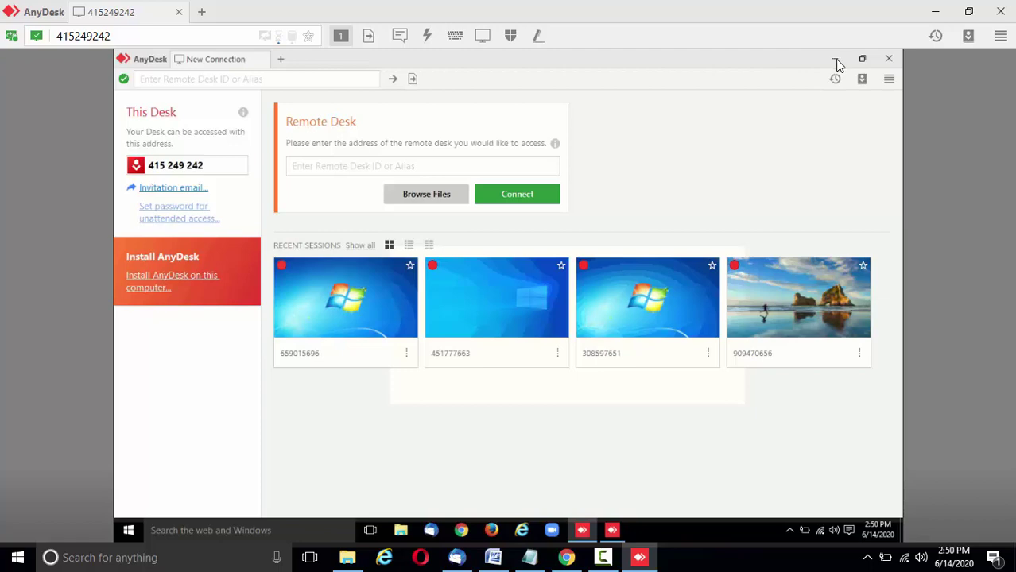
- Minimize the remote AnyDesk window, then reconnect and retry after the Client Offline notice
left_click(835, 60)
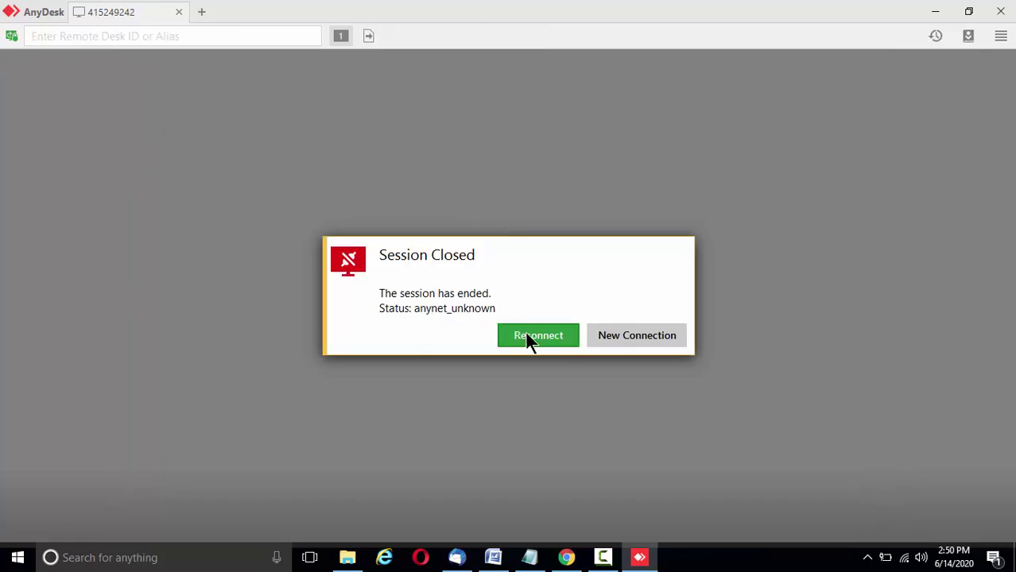
left_click(525, 334)
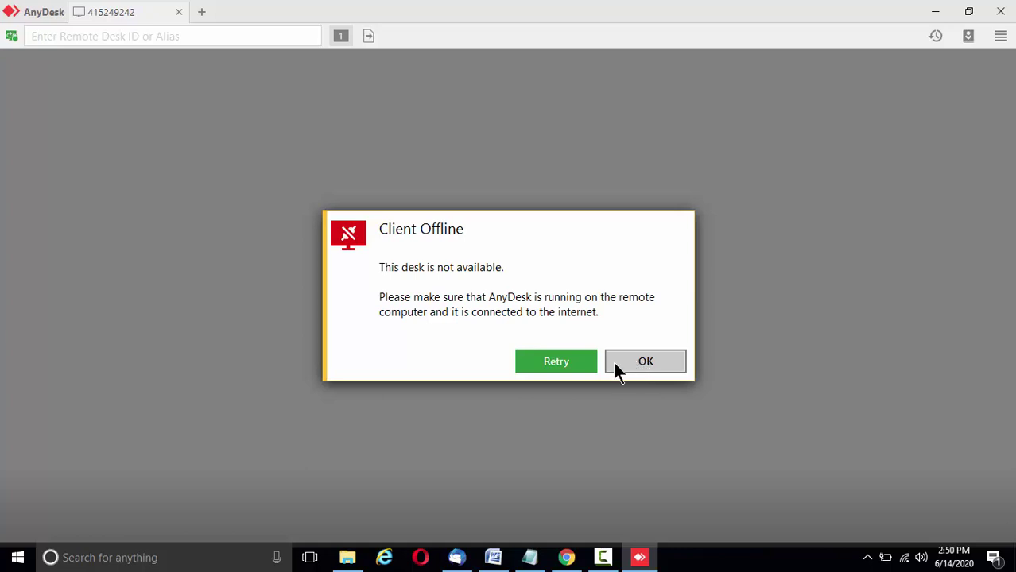
left_click(573, 362)
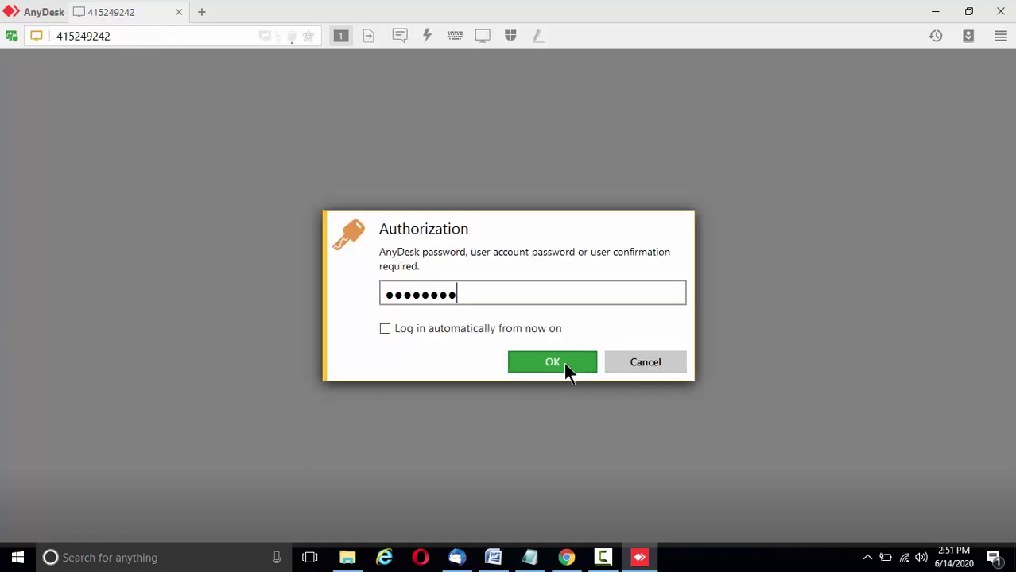
- Confirm the entered password in the Authorization dialog to reconnect to the remote desk
left_click(562, 363)
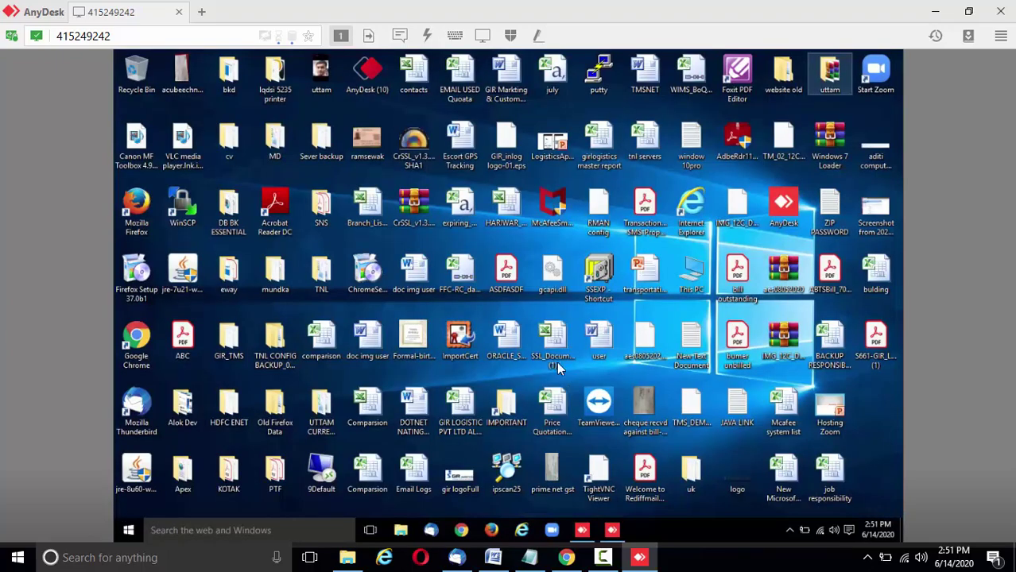
- Open and dismiss the remote Start menu, then close the AnyDesk session window
left_click(127, 531)
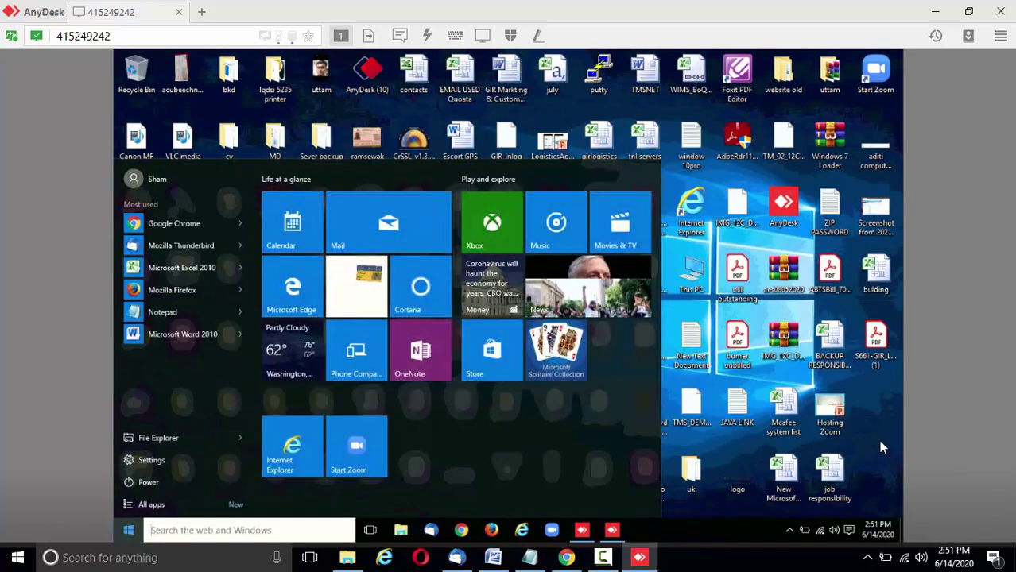
left_click(878, 446)
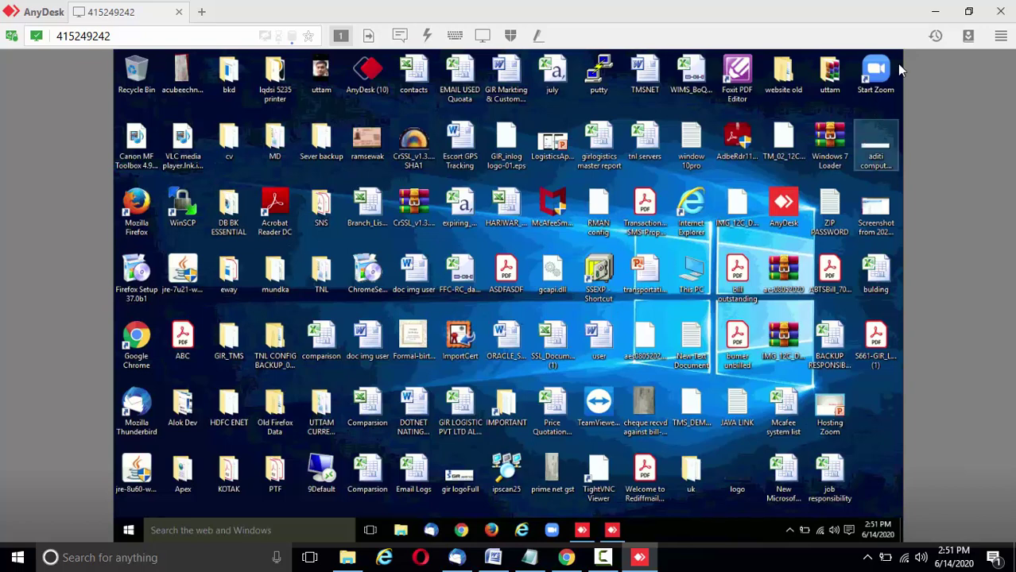
left_click(998, 16)
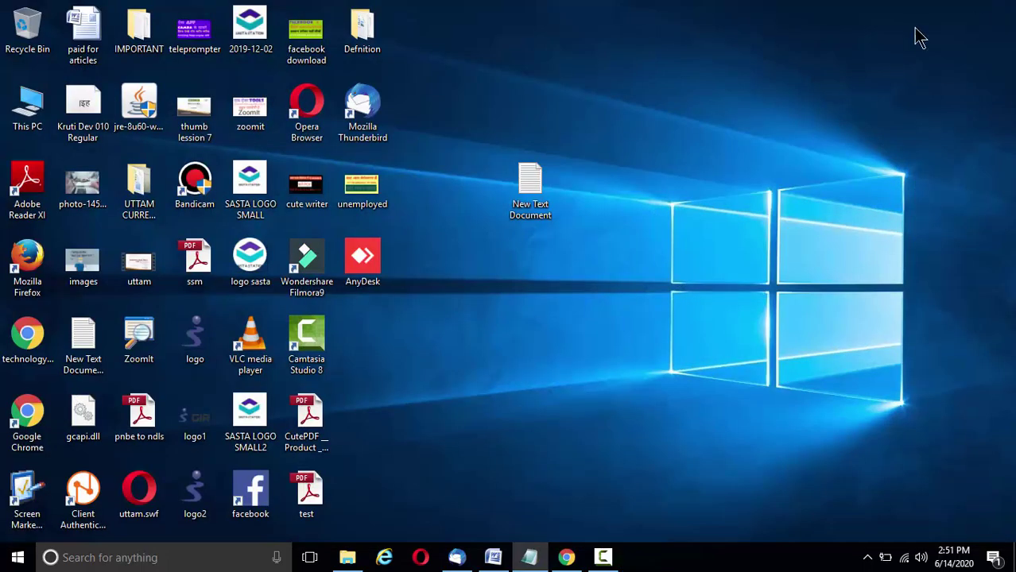
- Relaunch AnyDesk, accept the incoming session request, and minimize both AnyDesk windows
double_click(365, 261)
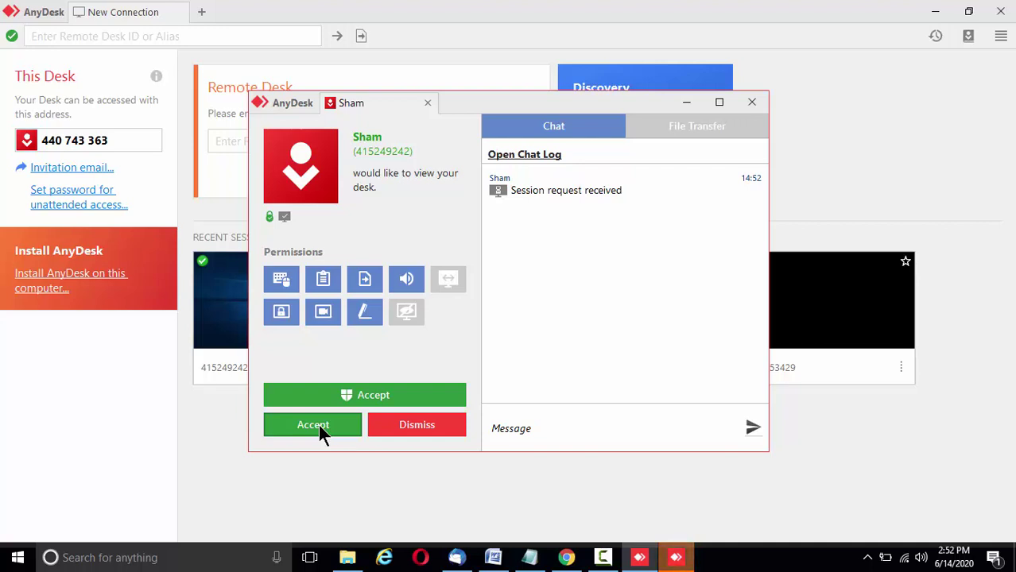
left_click(318, 425)
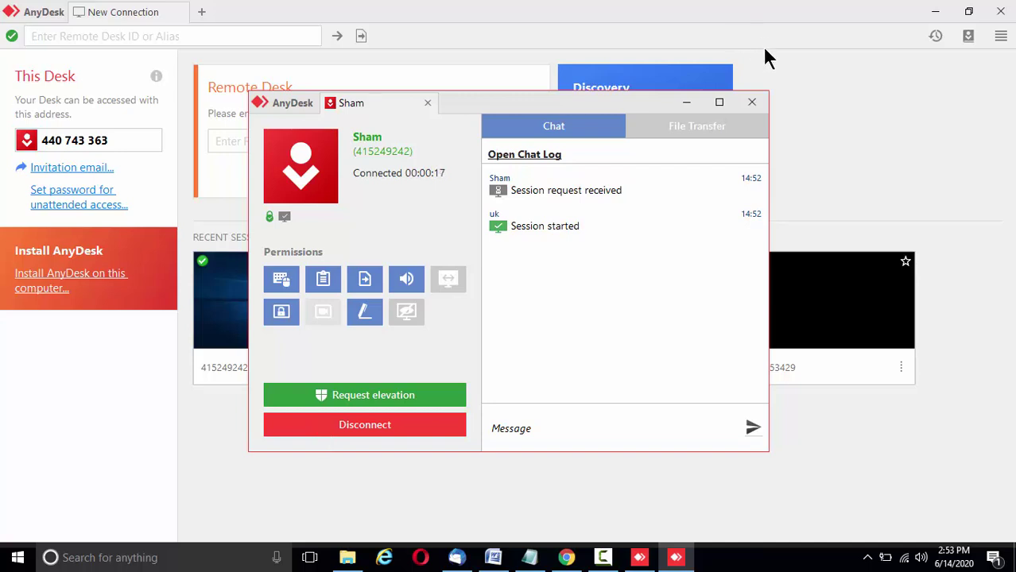
left_click(688, 103)
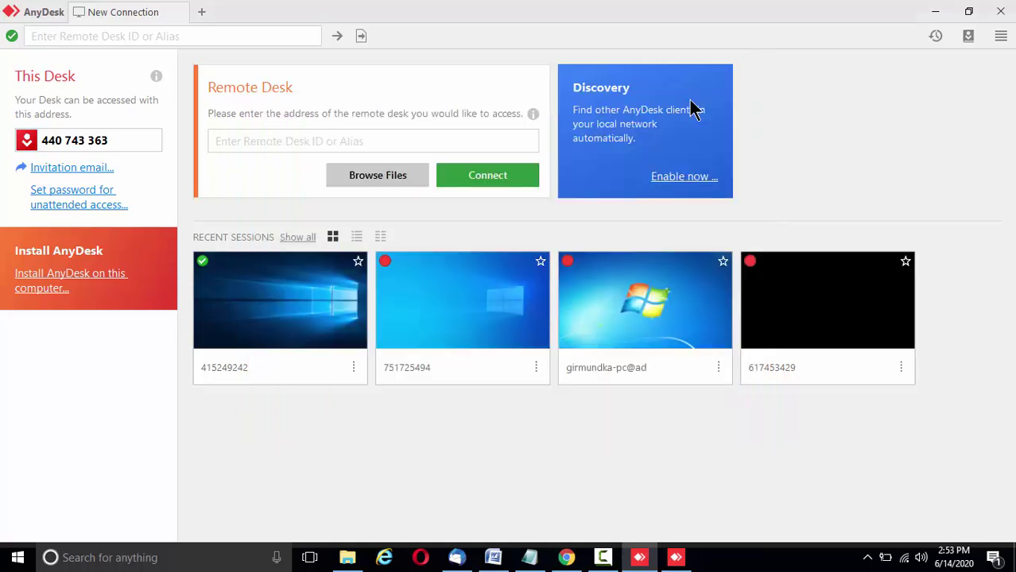
left_click(935, 15)
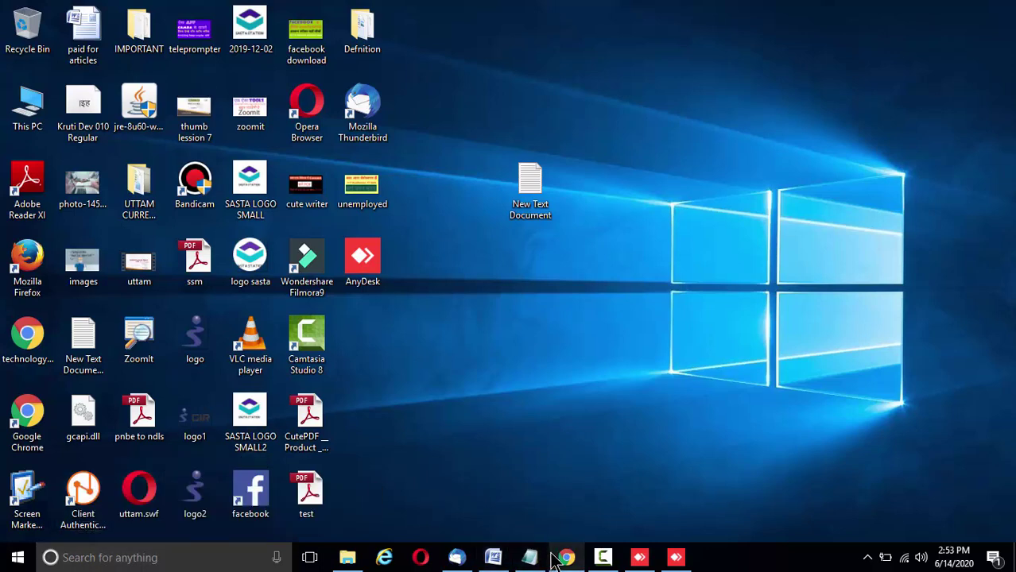
- Close Chrome with the AnyDesk download page, then close the incoming AnyDesk session window
mouse_move(567, 559)
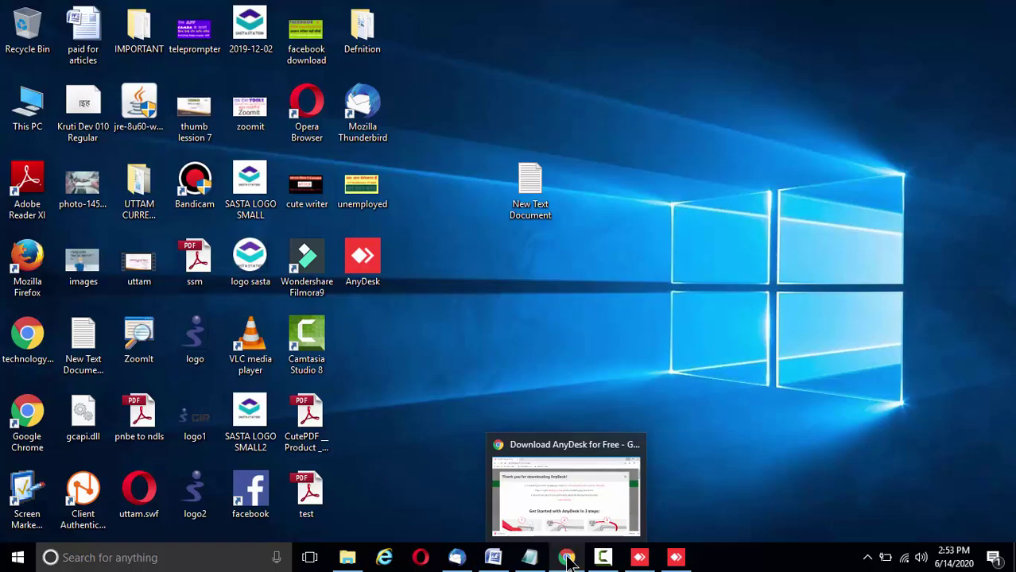
left_click(566, 560)
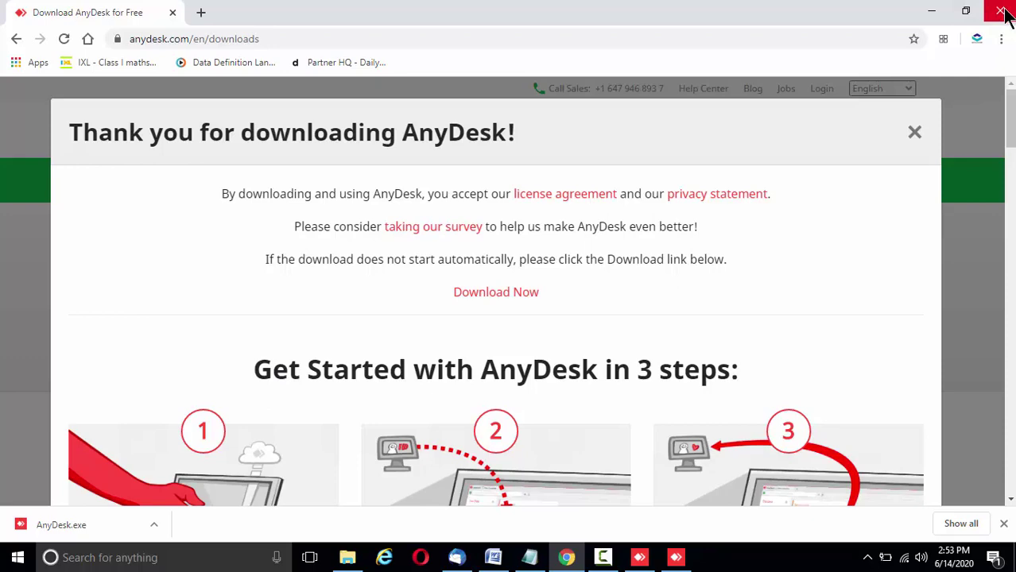
left_click(1003, 13)
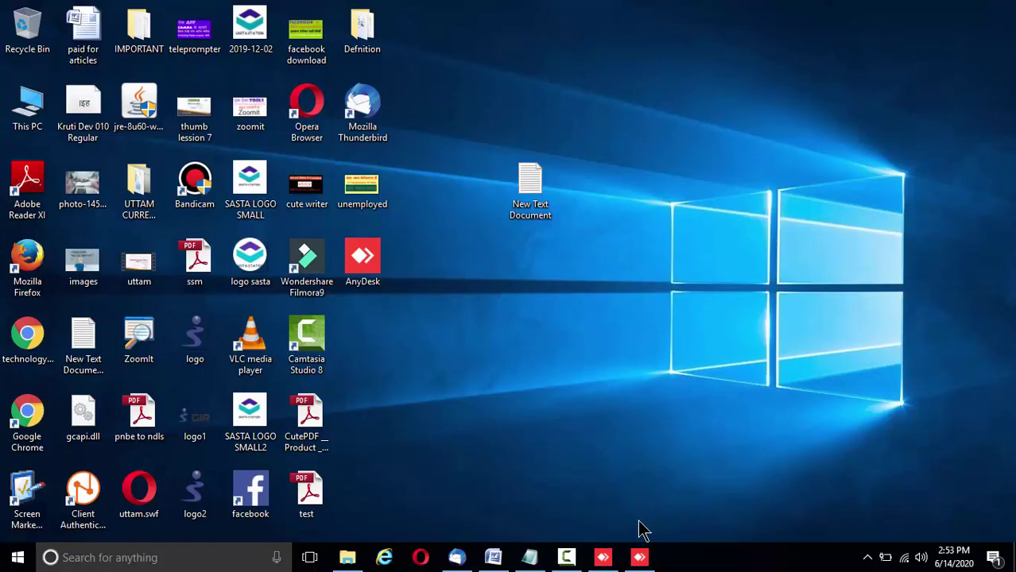
left_click(640, 557)
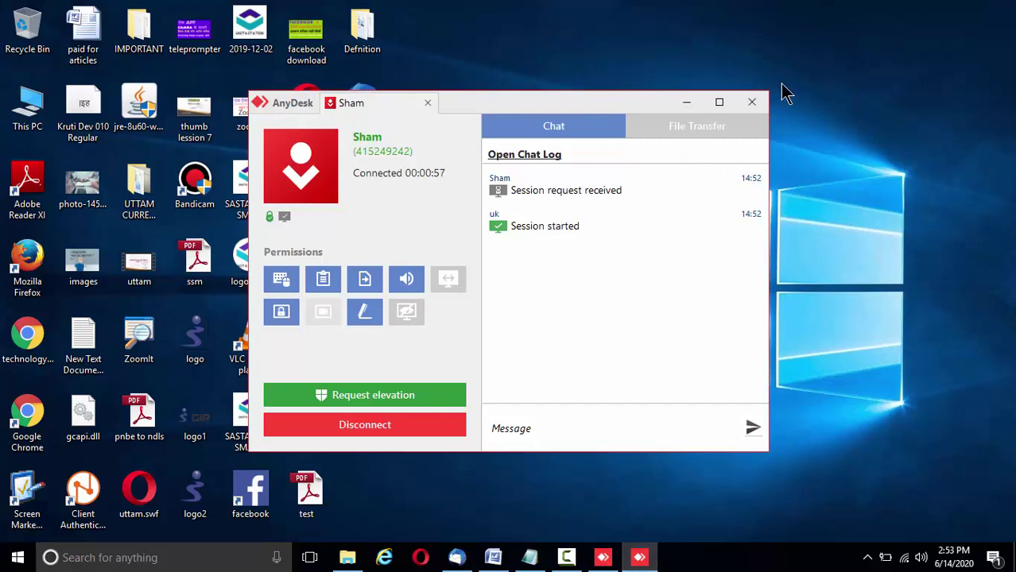
left_click(751, 104)
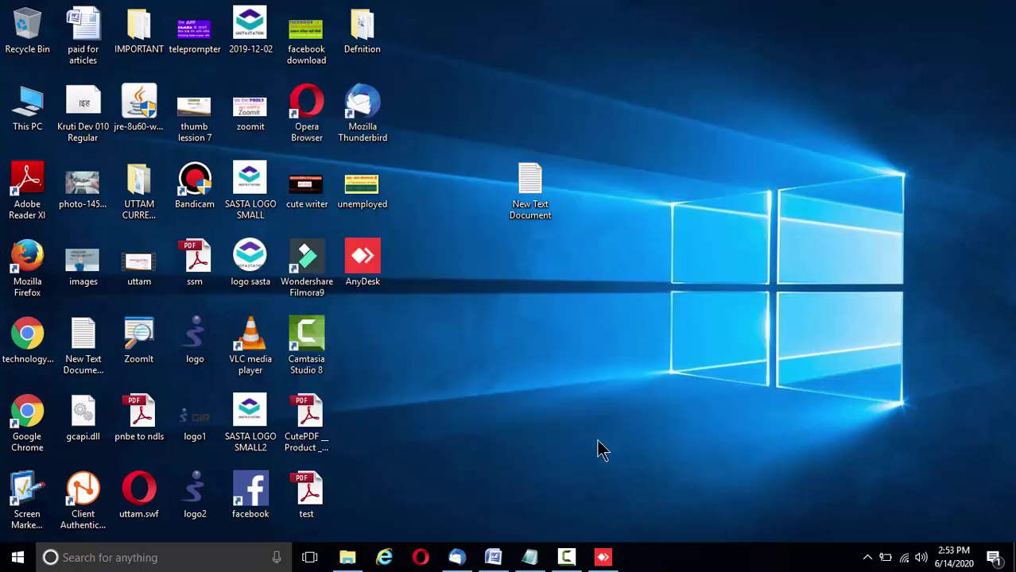
- In AnyDesk's Security settings, tick 'Enable unattended access' via 'Set password for unattended access...'
left_click(604, 558)
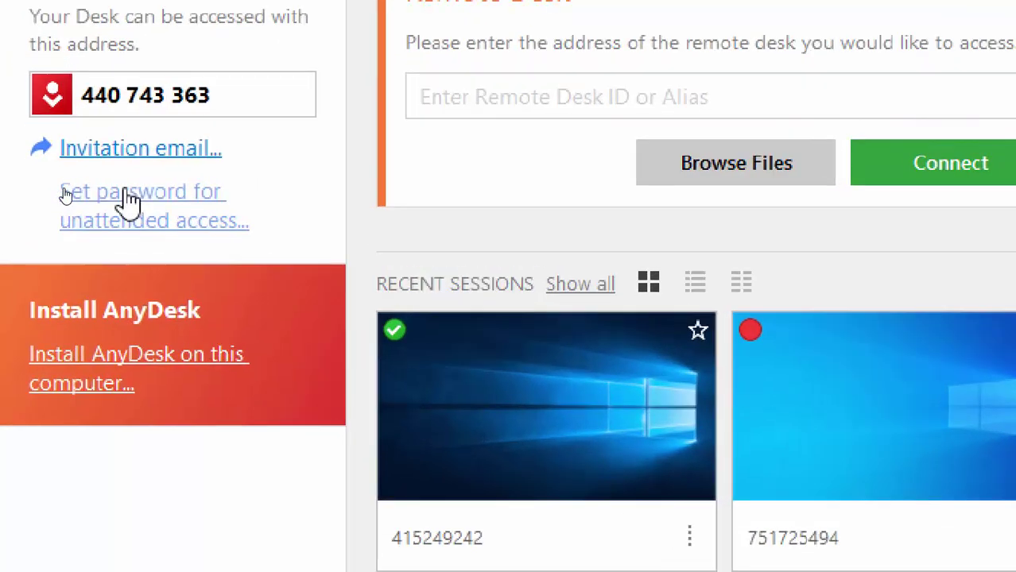
left_click(129, 194)
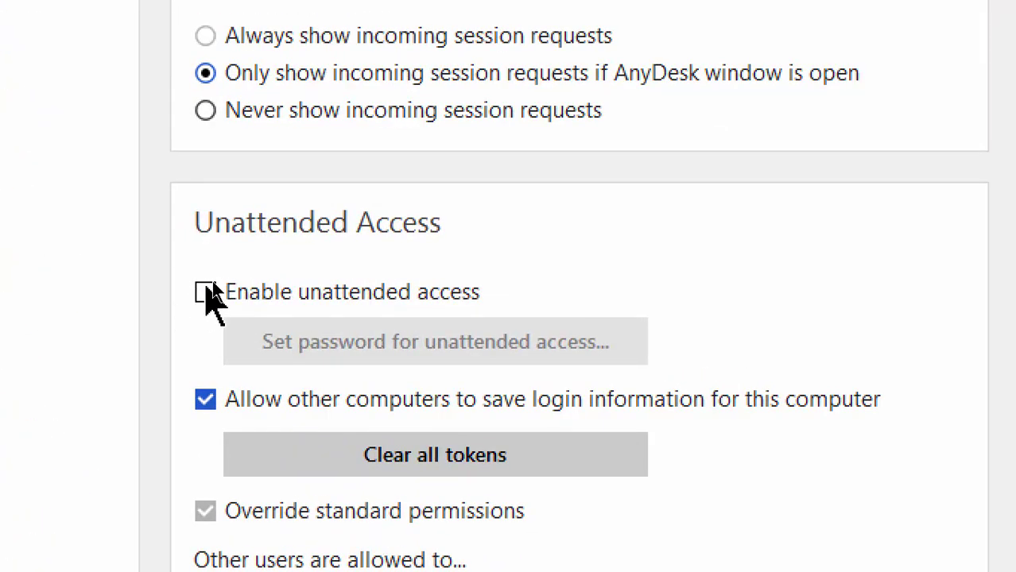
left_click(206, 294)
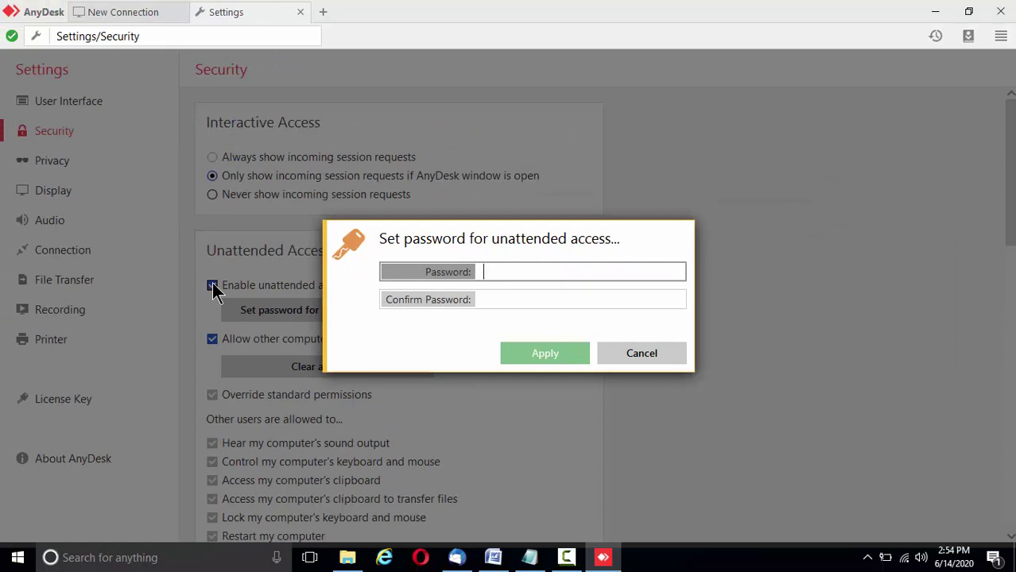
- Enter and confirm the unattended-access password, apply it, and minimize AnyDesk
type("123")
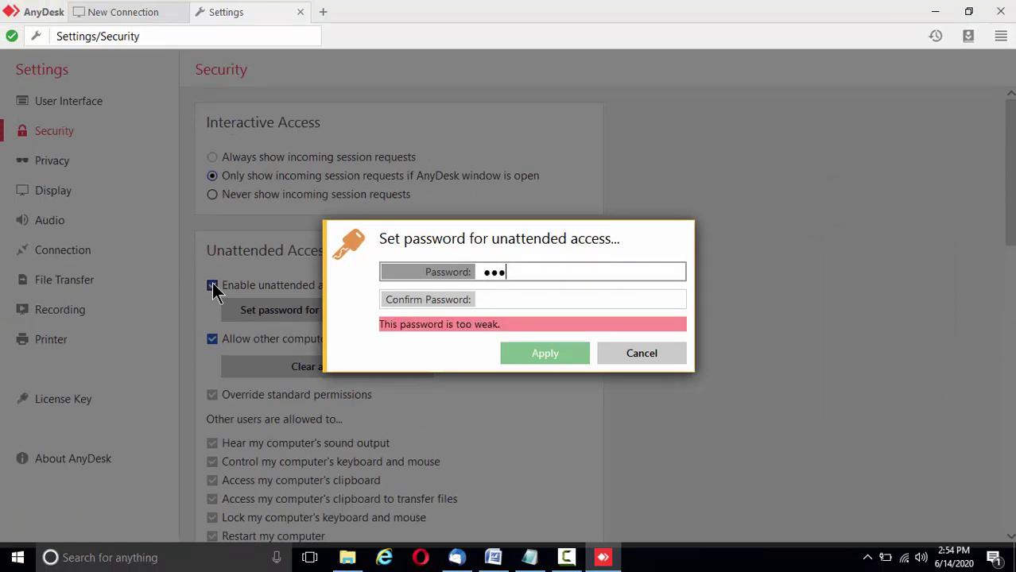
type("45678")
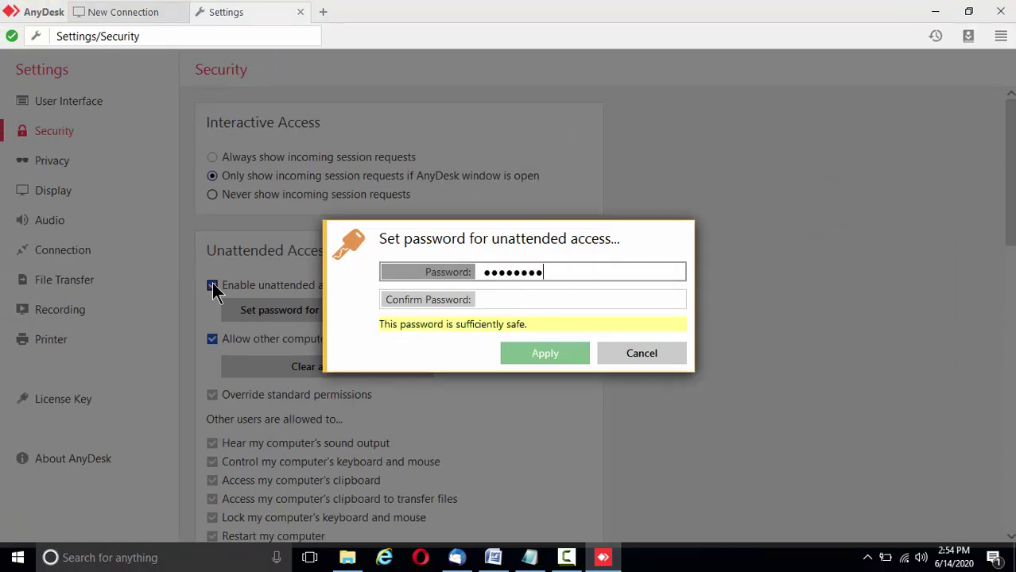
key("Tab")
type("12345")
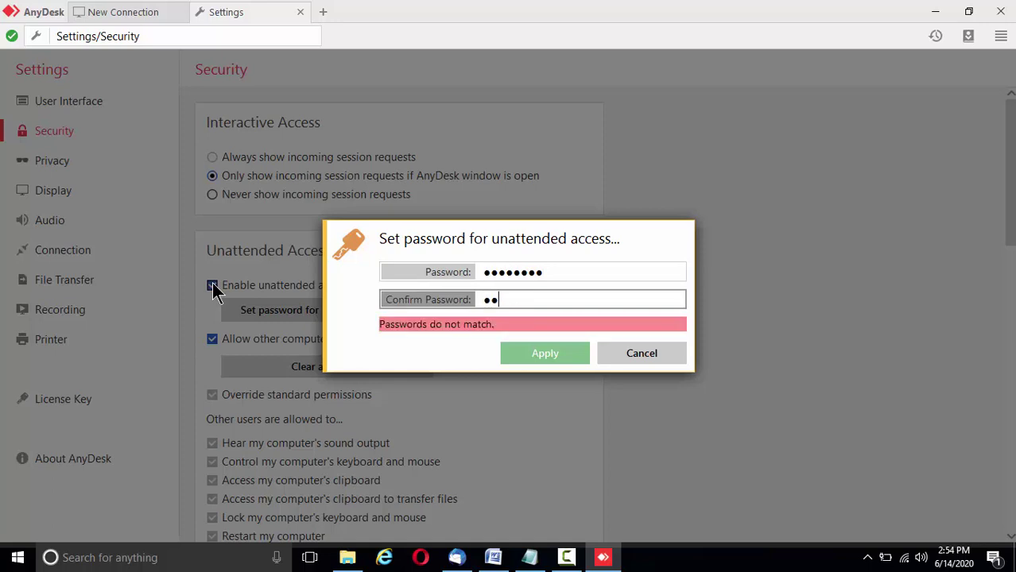
type("678")
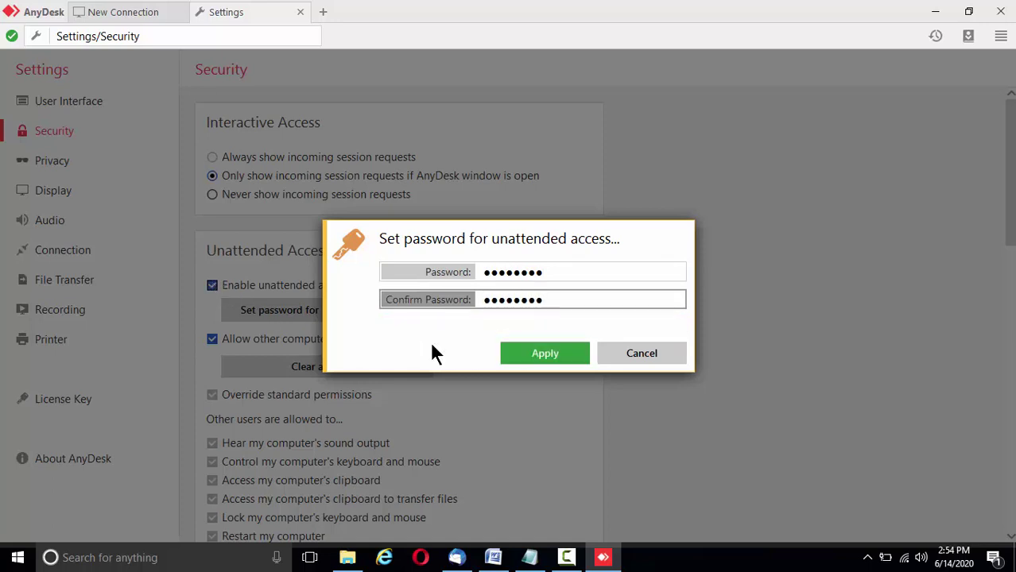
left_click(513, 357)
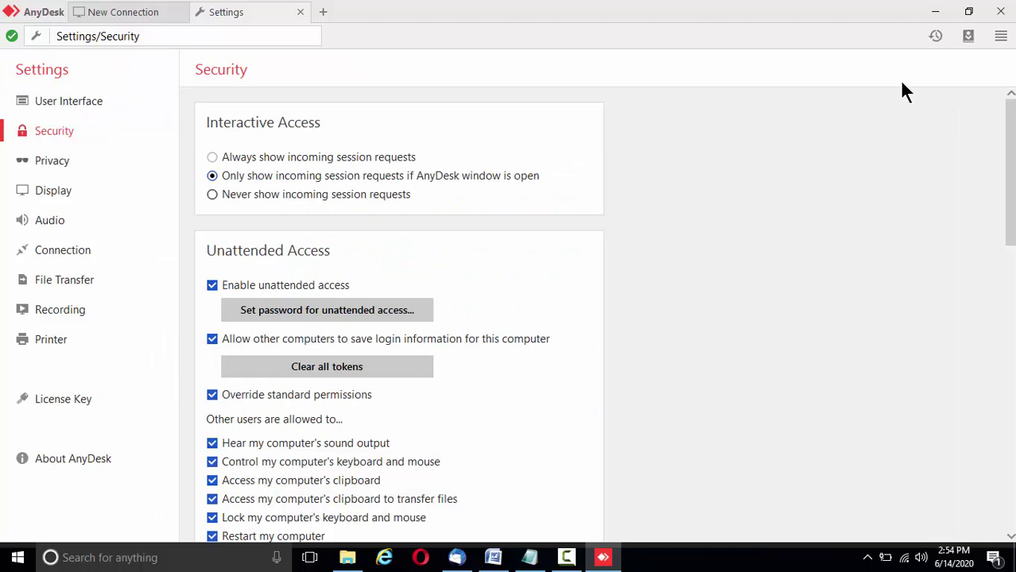
left_click(934, 19)
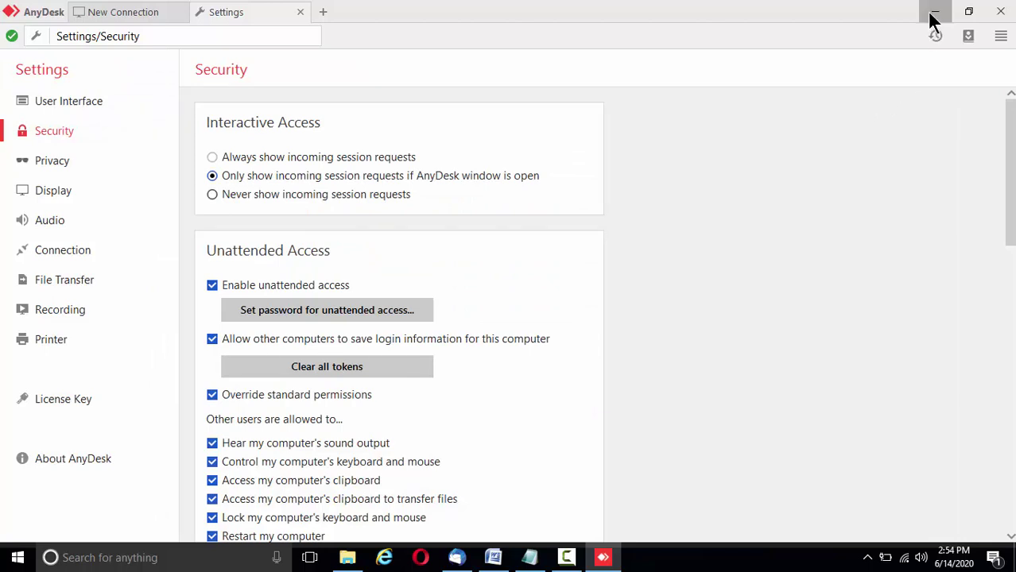